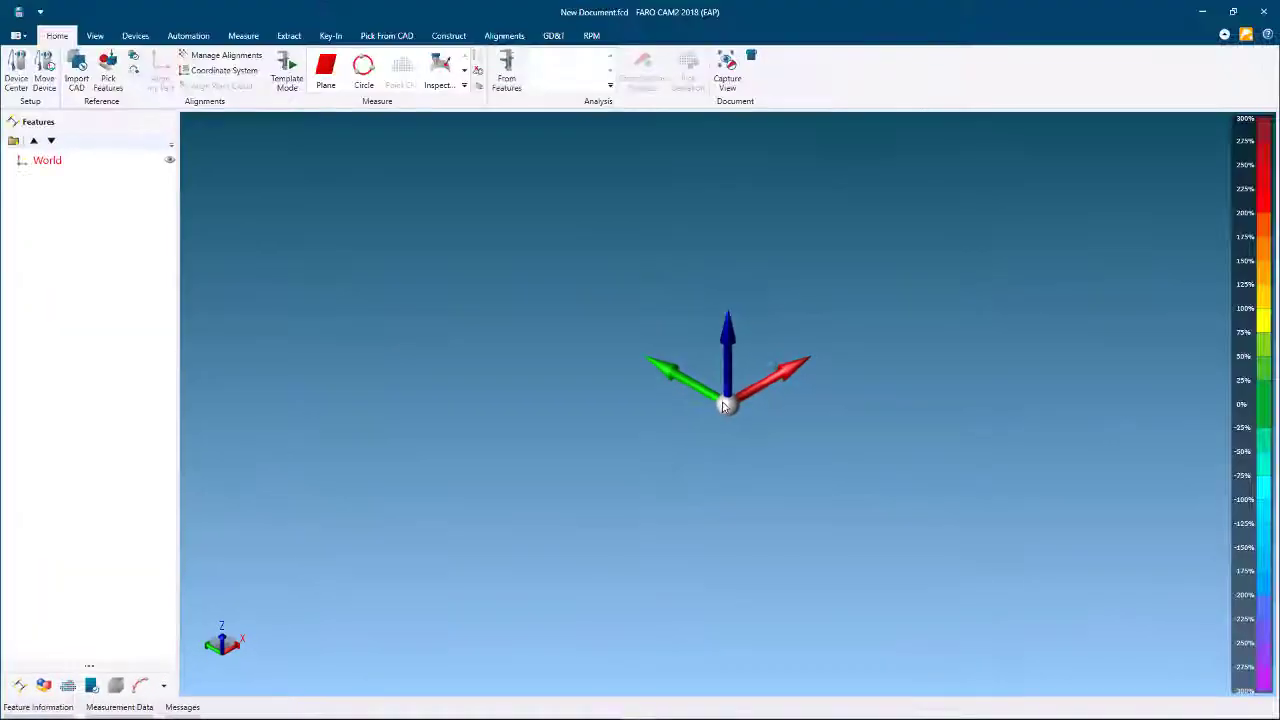
# Pin Unit Format to the Quick Access Toolbar
pyautogui.click(725, 405)
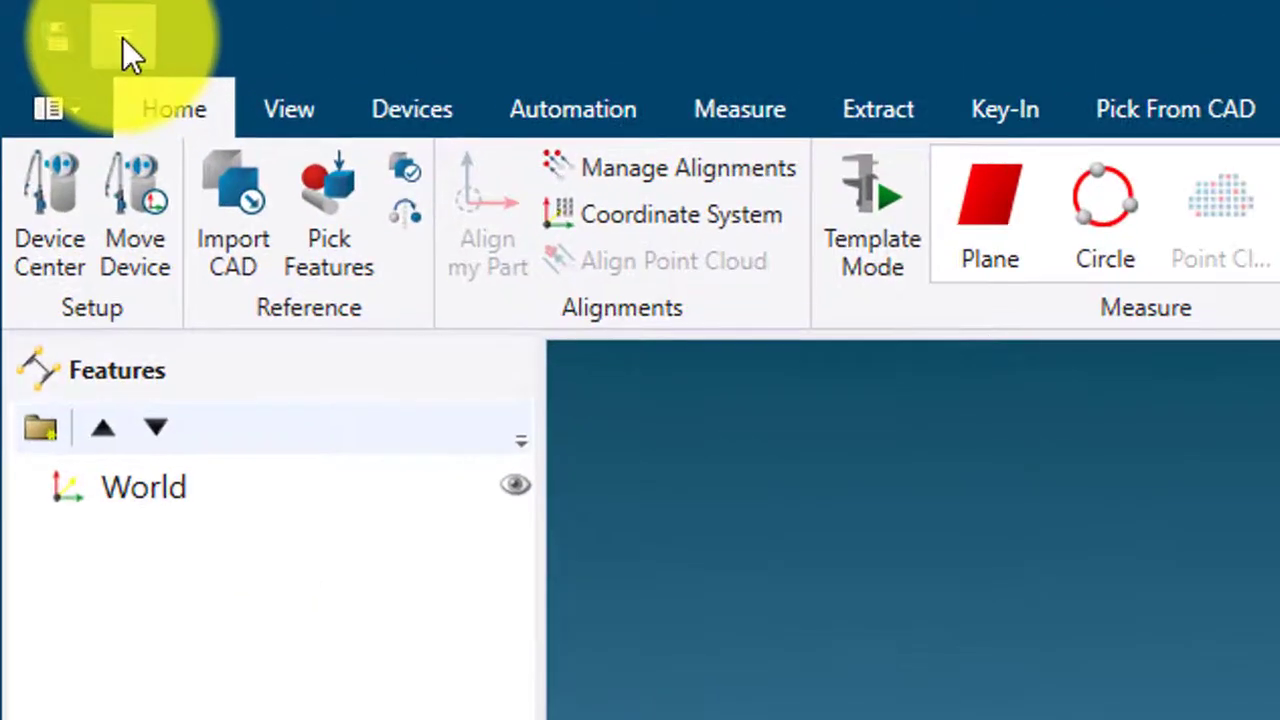
pyautogui.click(122, 37)
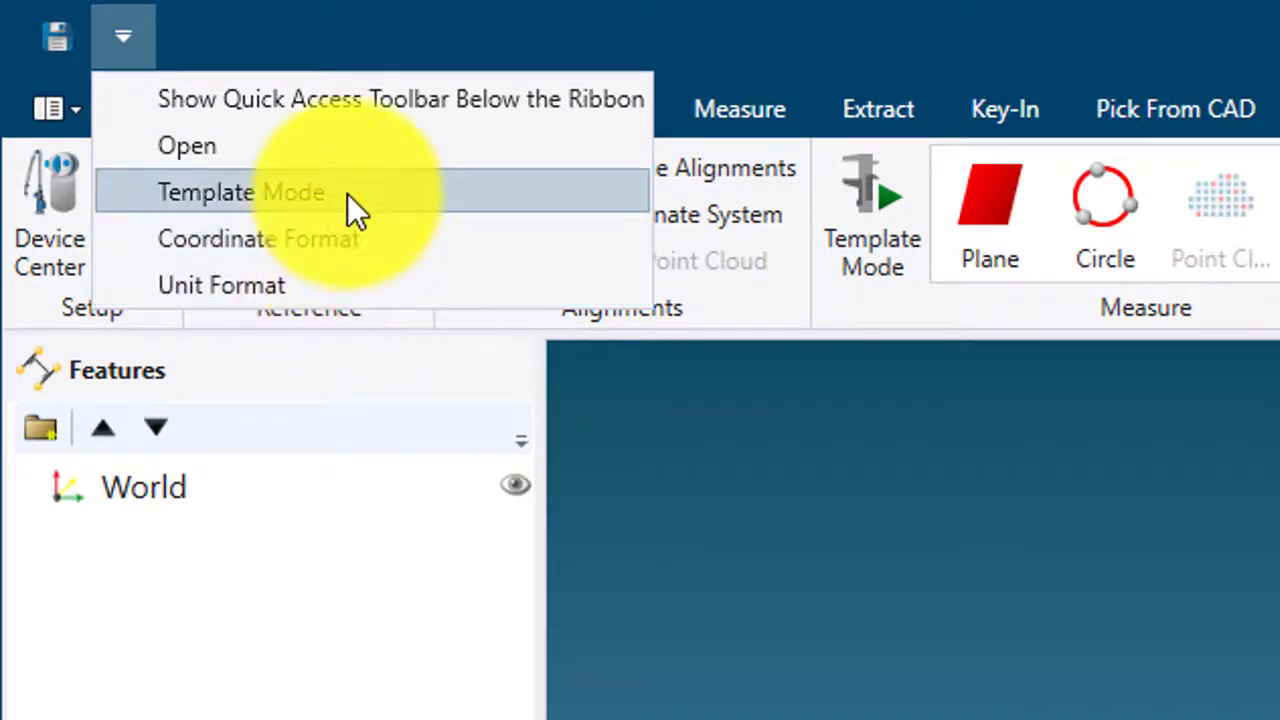
pyautogui.click(337, 290)
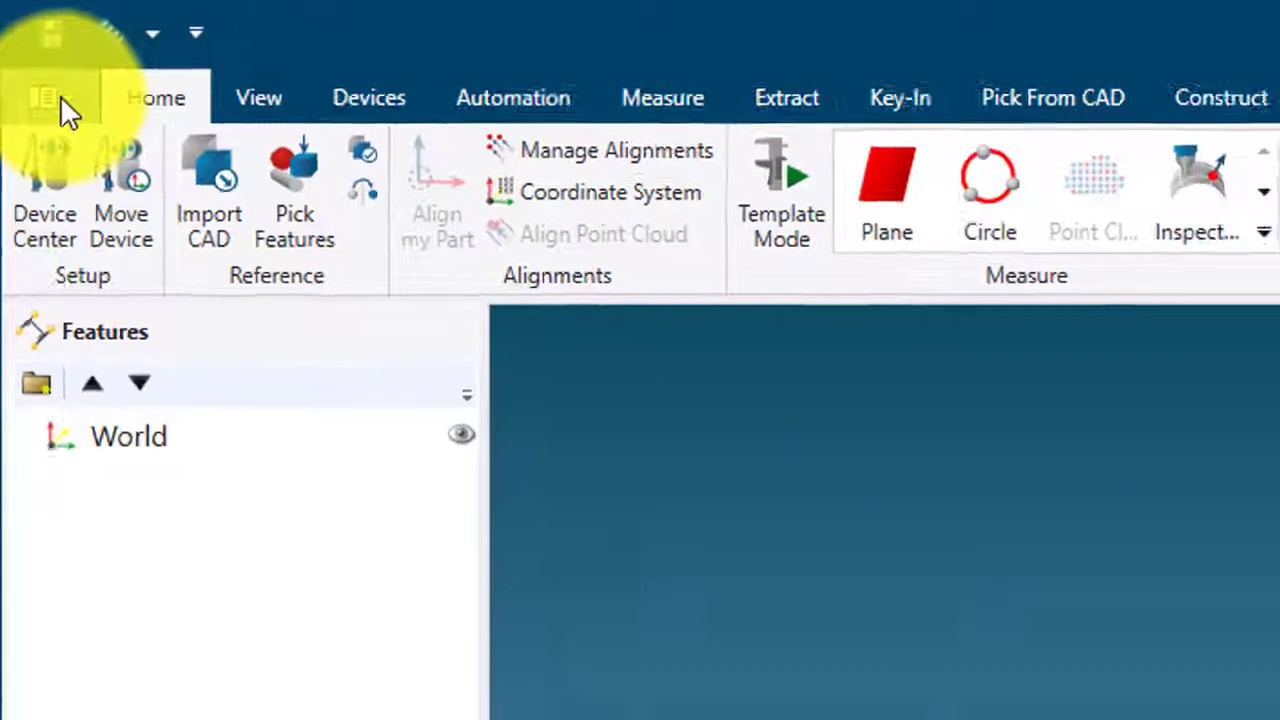
# Open NPL Block Inspection.fcd from the application menu
pyautogui.click(60, 97)
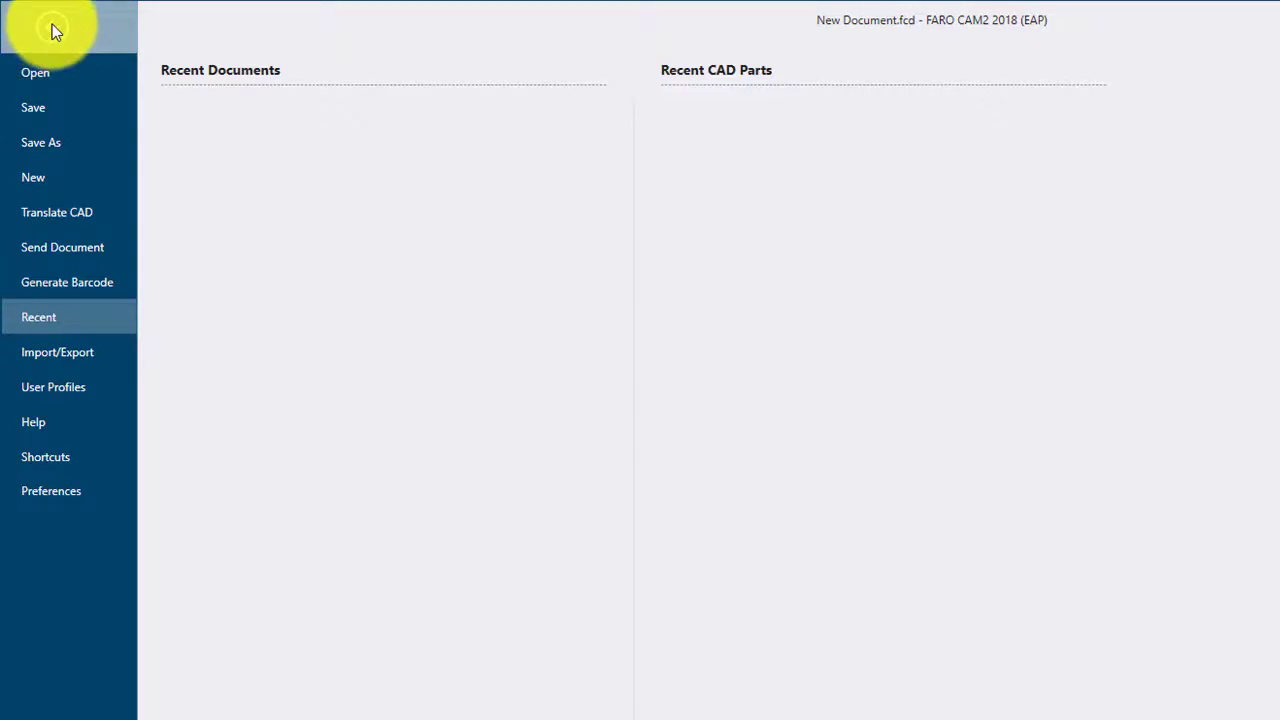
pyautogui.click(44, 62)
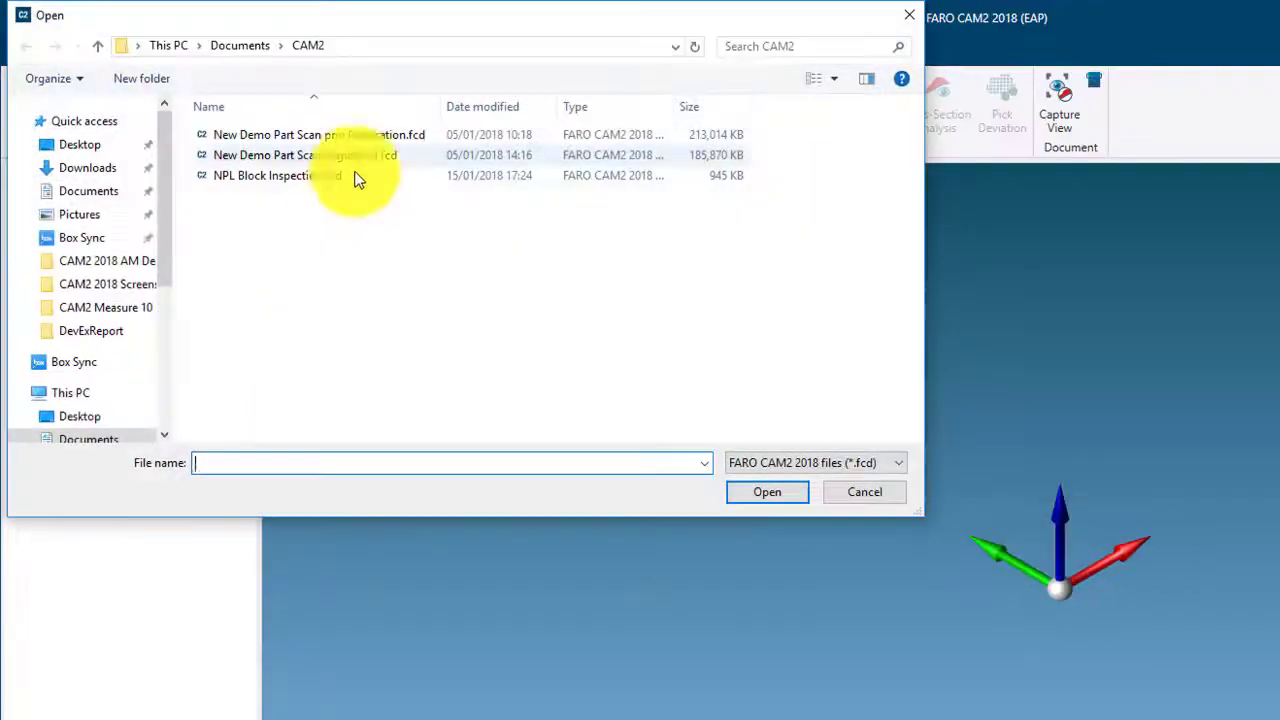
pyautogui.click(342, 176)
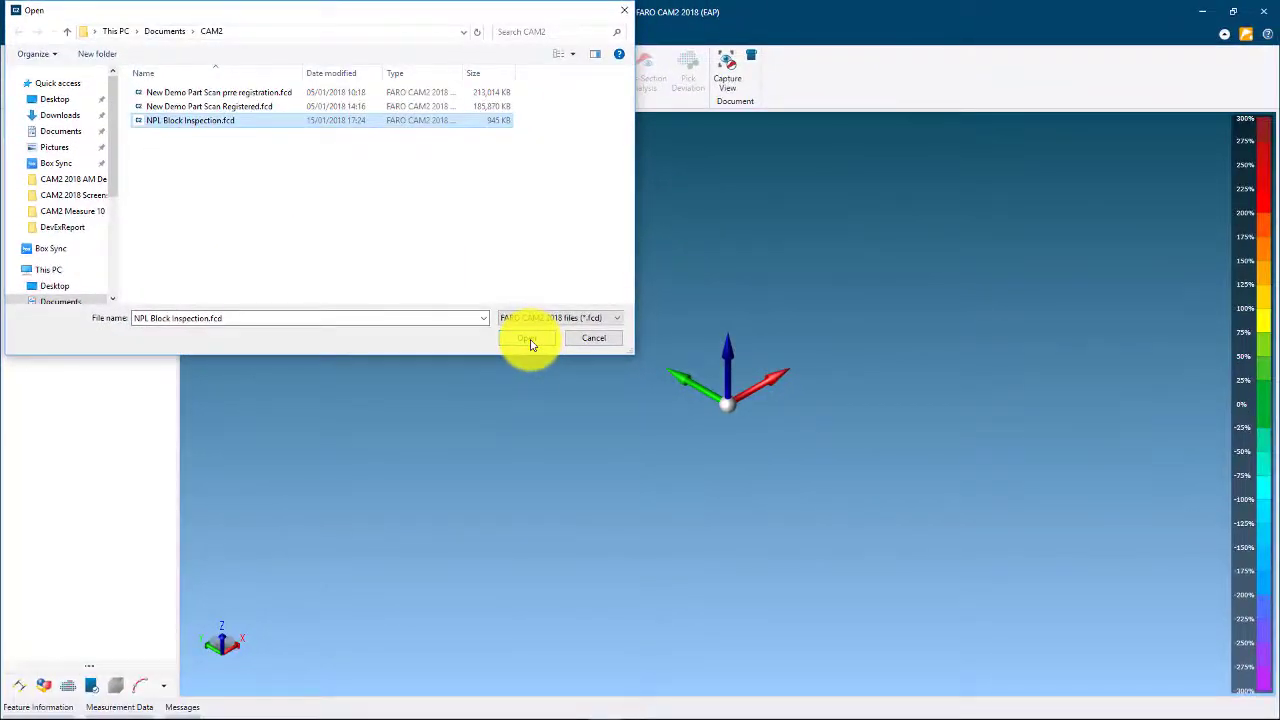
pyautogui.click(531, 344)
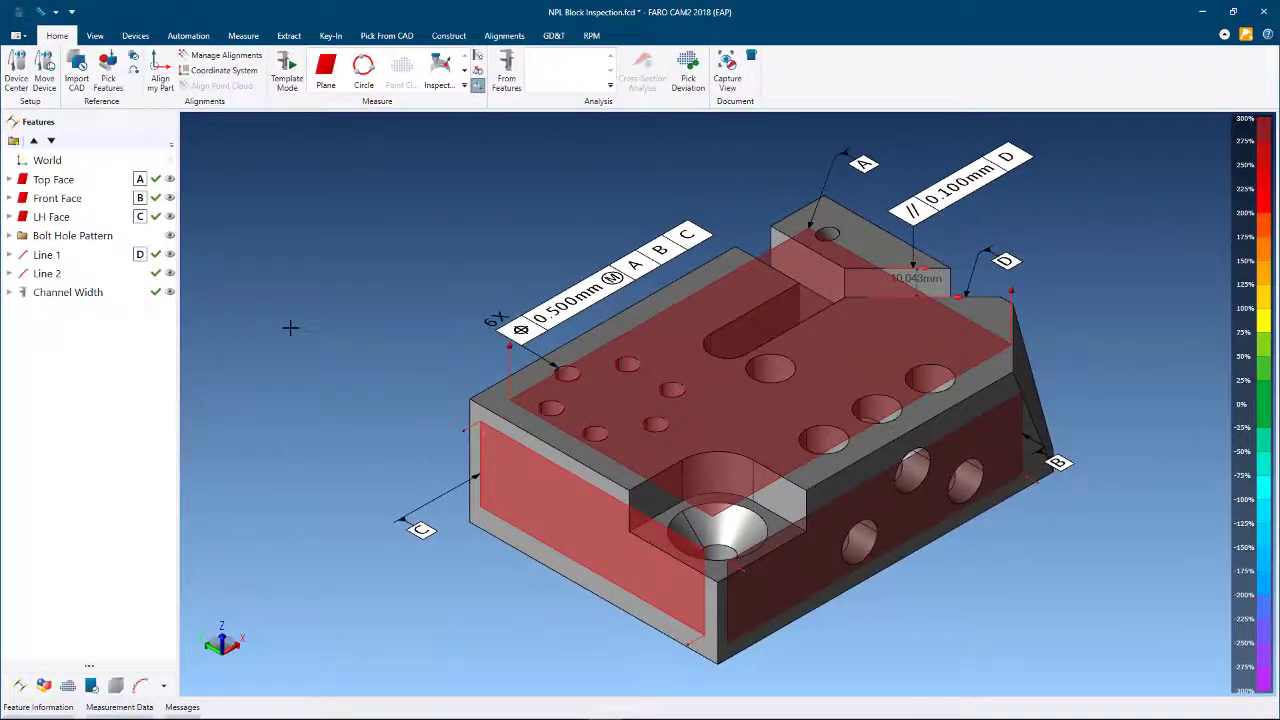
# Once NPL Block Inspection.fcd loads, select Top Face in the Features tree
pyautogui.click(53, 179)
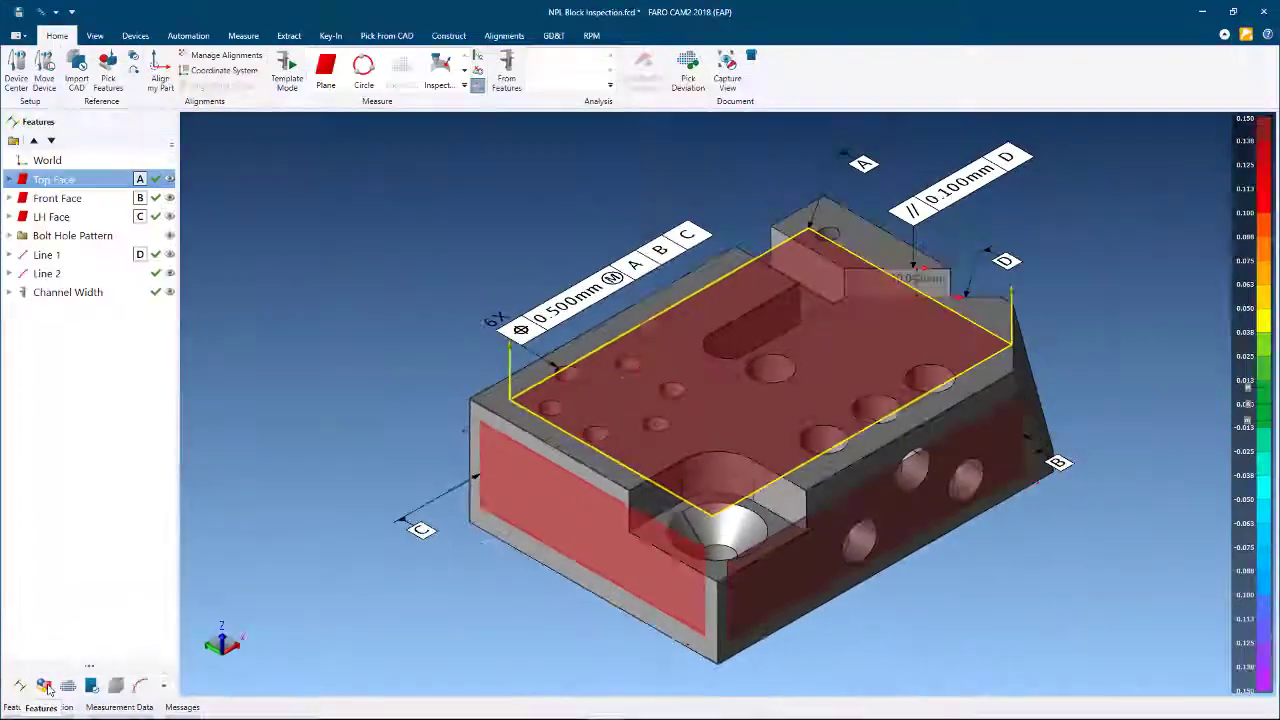
pyautogui.click(45, 687)
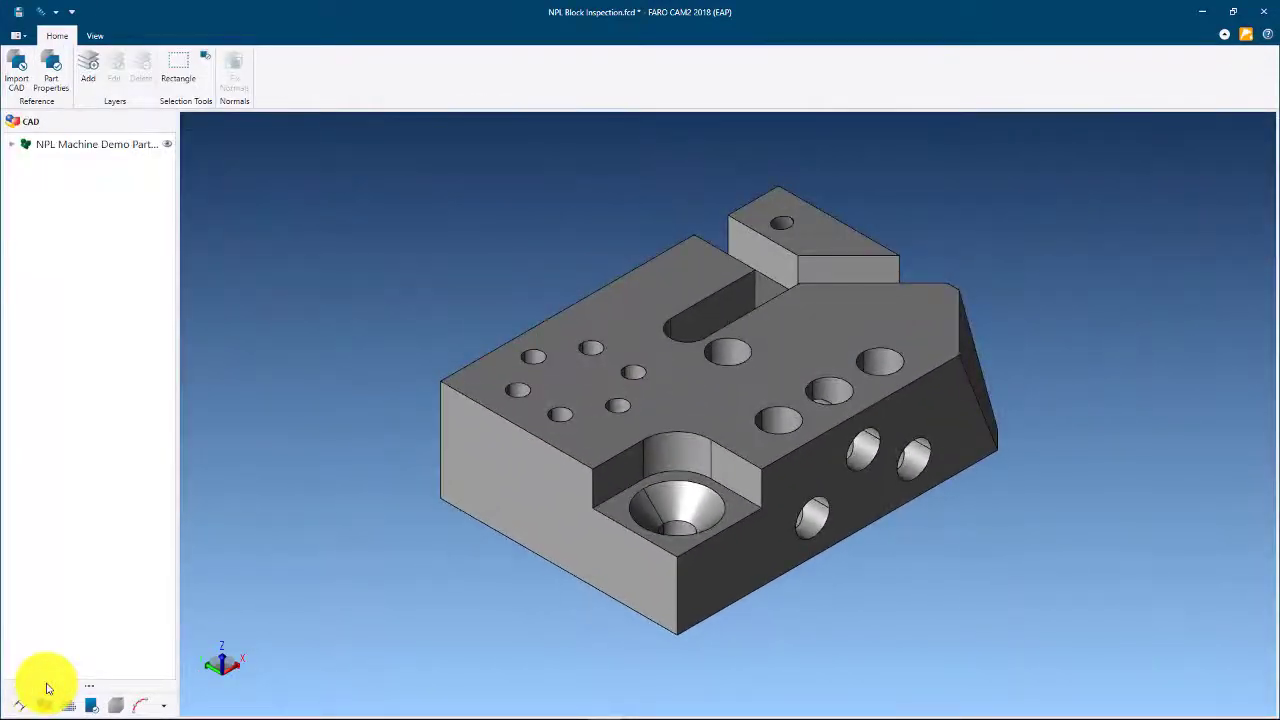
pyautogui.click(18, 704)
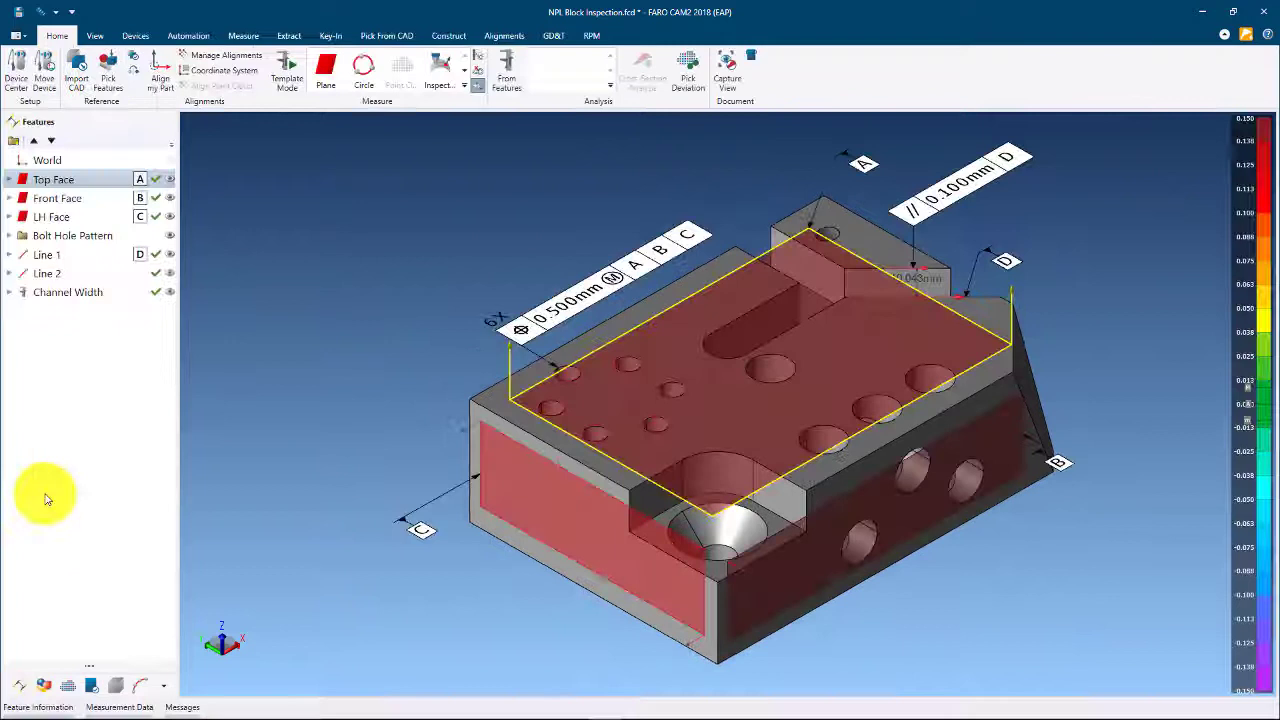
pyautogui.click(67, 690)
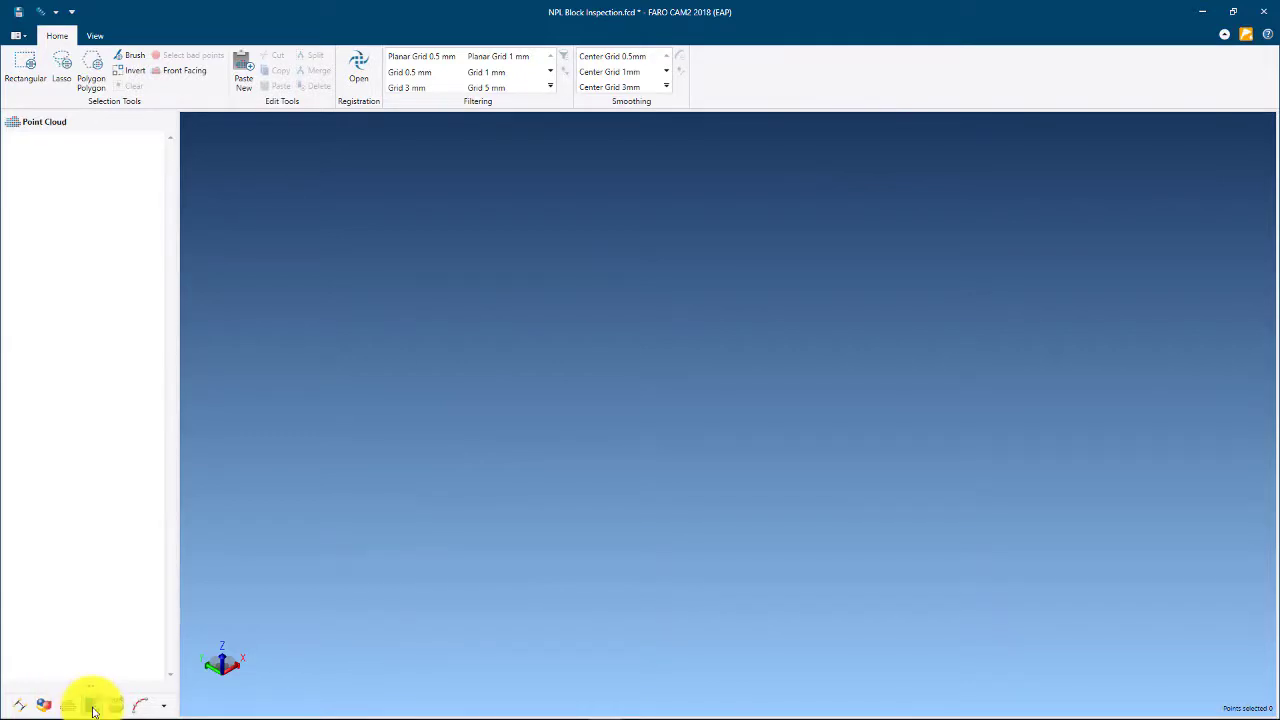
pyautogui.click(89, 706)
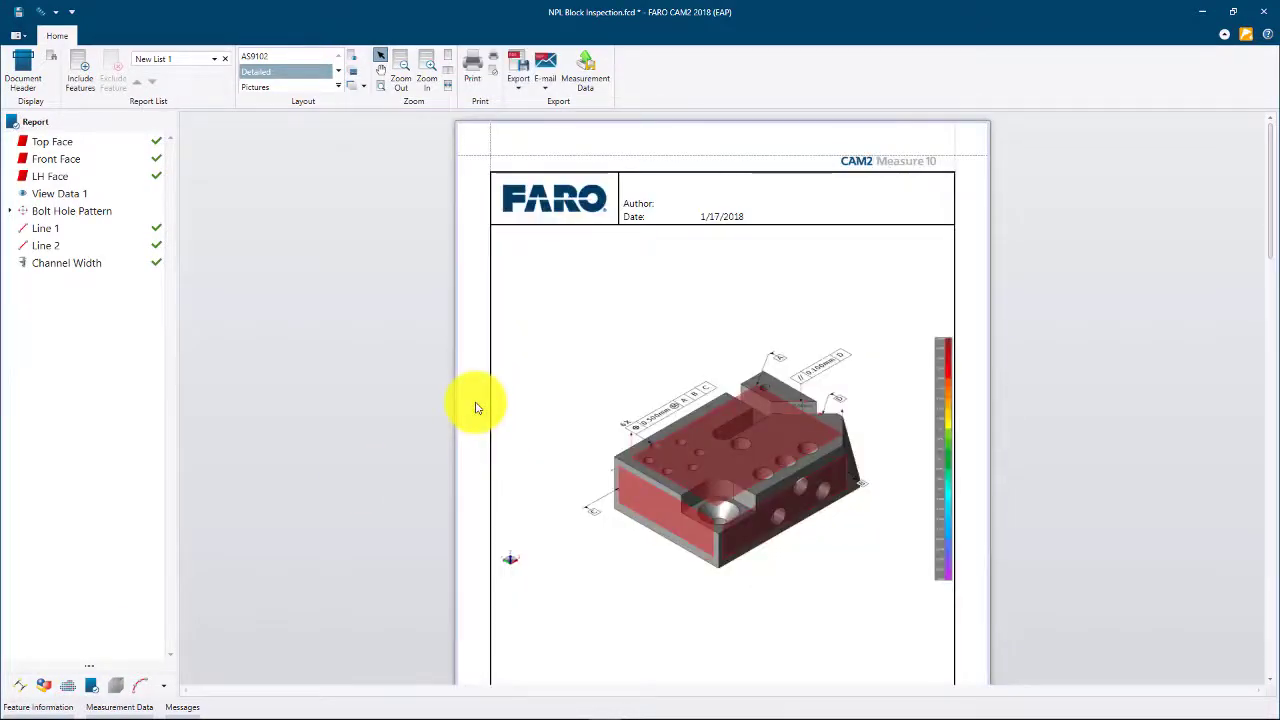
pyautogui.click(116, 688)
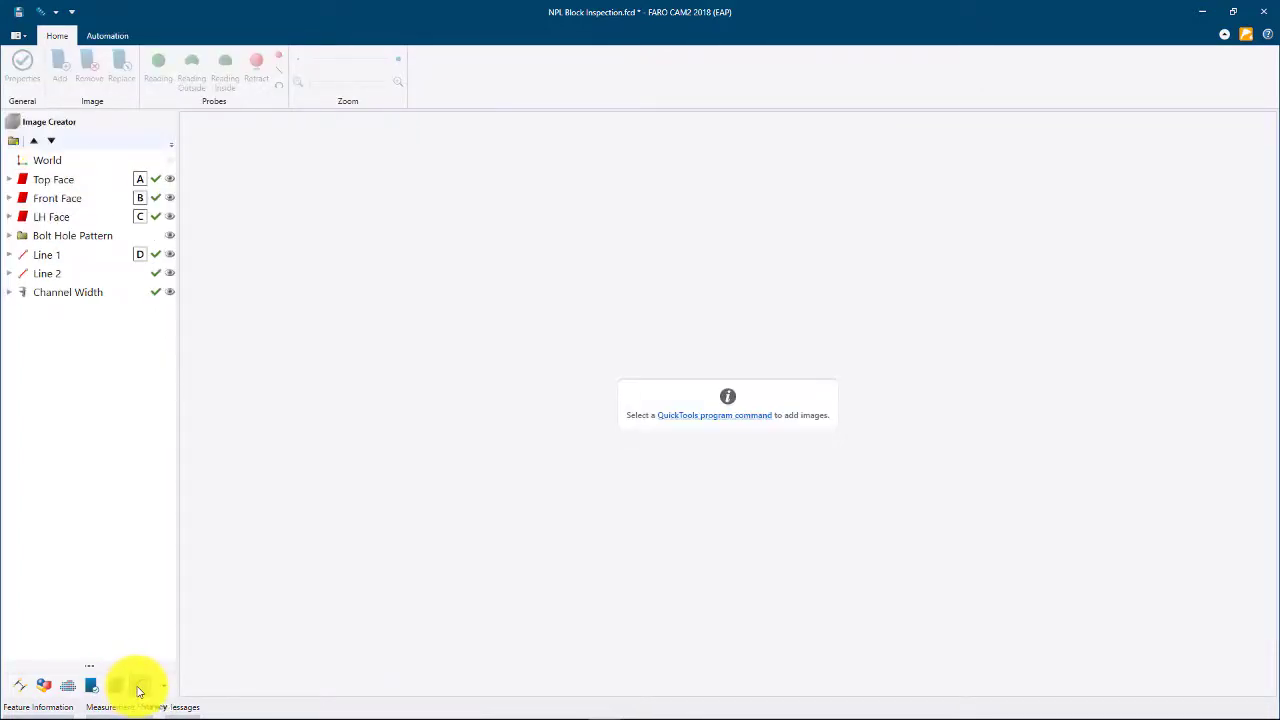
pyautogui.click(139, 688)
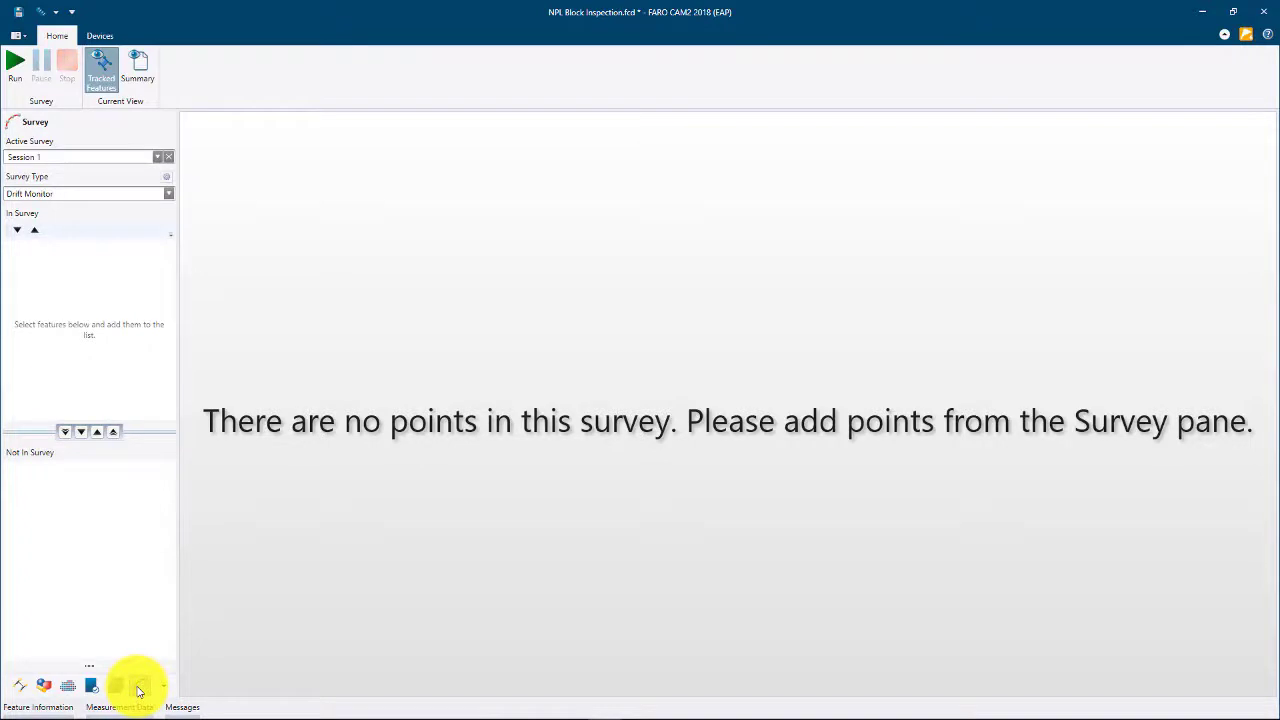
pyautogui.click(19, 687)
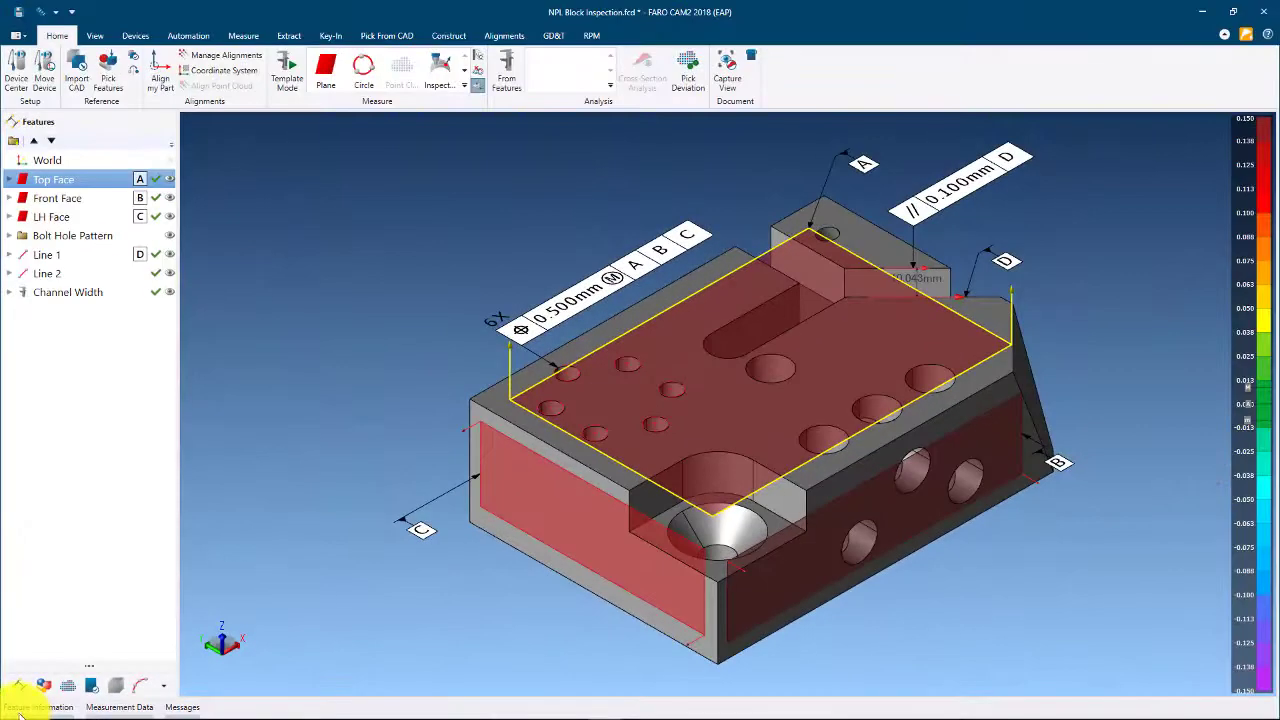
# Check the Top Face 0.017mm flatness Pass, auto-hide Feature Information, and orbit to top-down
pyautogui.click(20, 710)
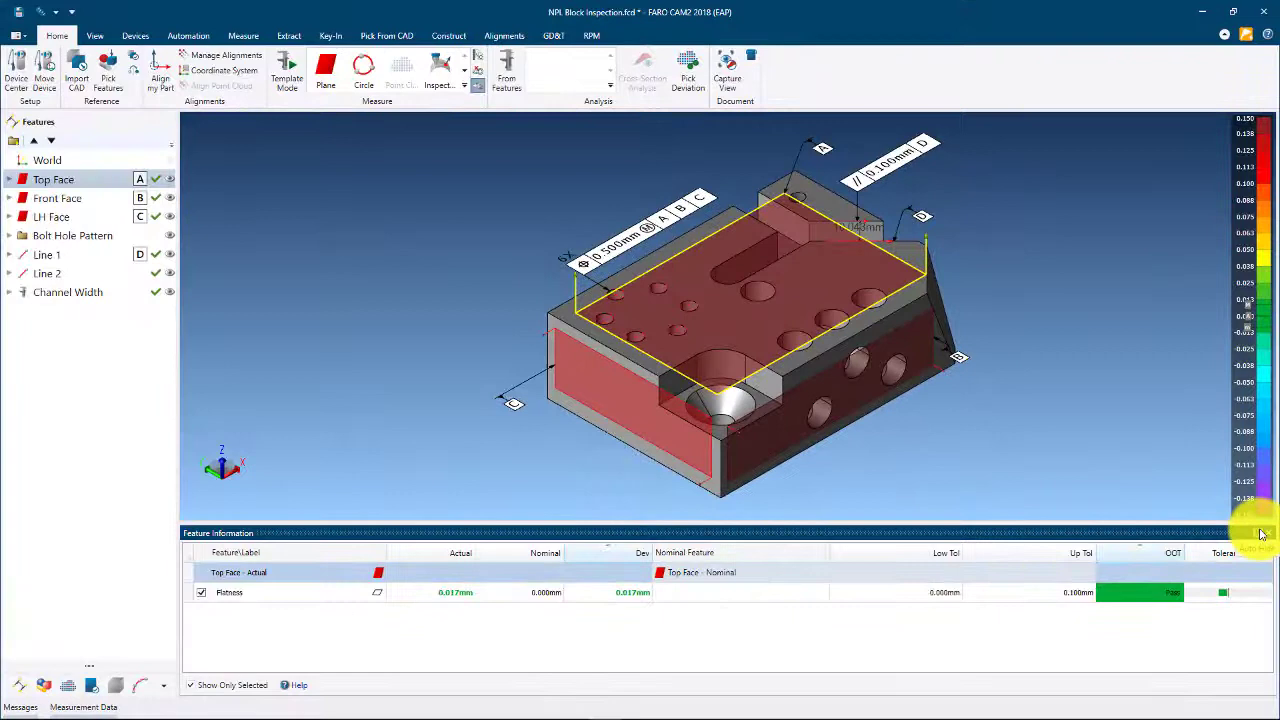
pyautogui.click(1261, 534)
pyautogui.scroll(-3, 1057, 617)
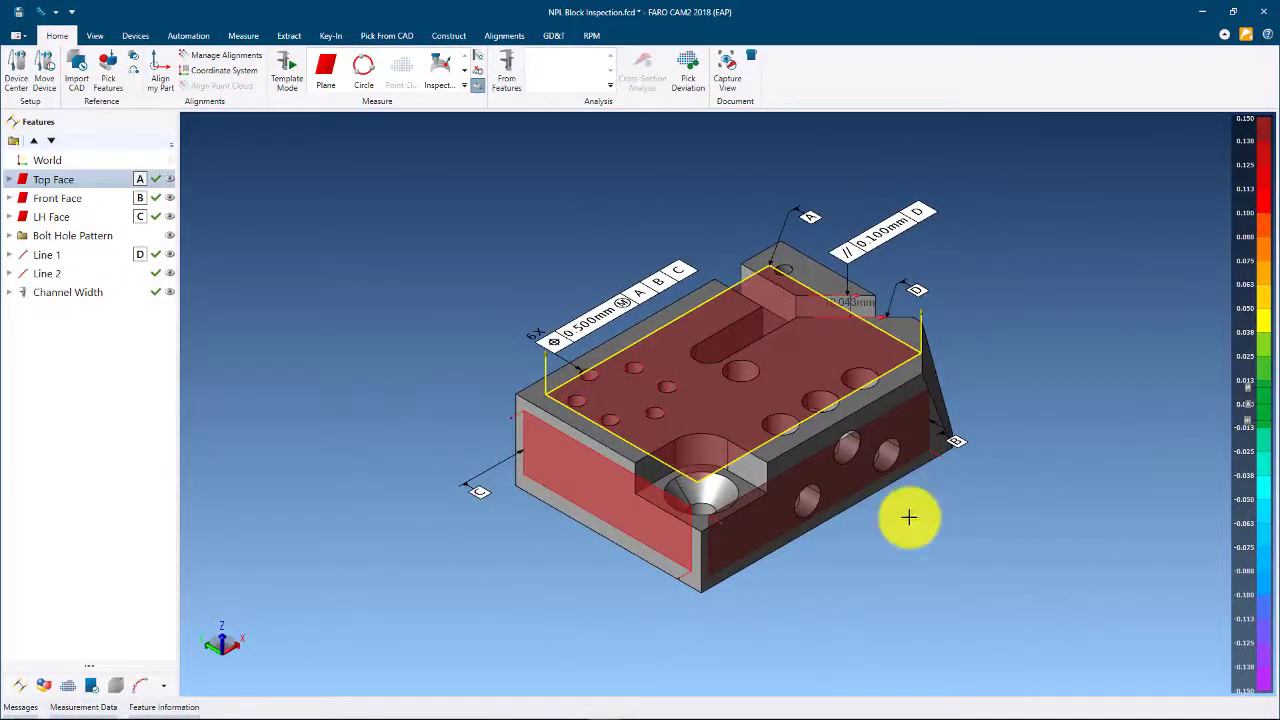
pyautogui.moveTo(908, 517); pyautogui.dragTo(1000, 557, button='right')
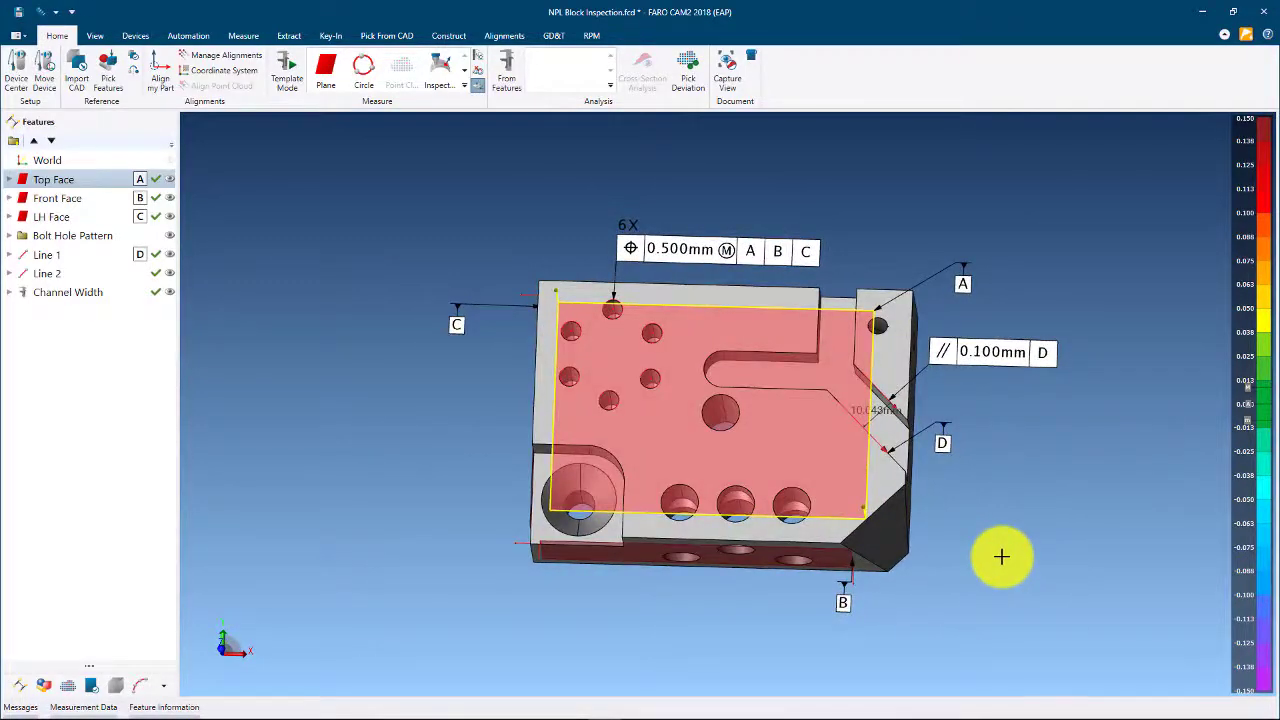
# Capture the current view and recall the top-down View Data 1
pyautogui.click(722, 75)
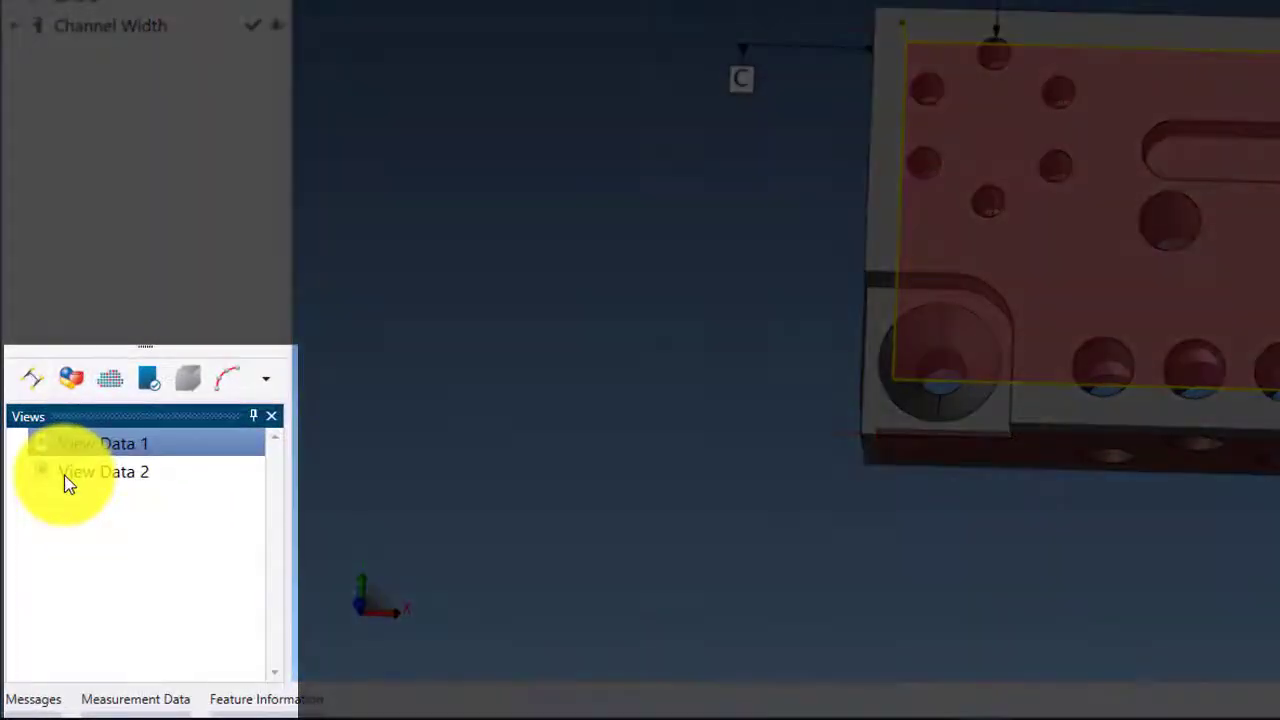
pyautogui.click(64, 475)
pyautogui.rightClick(64, 475)
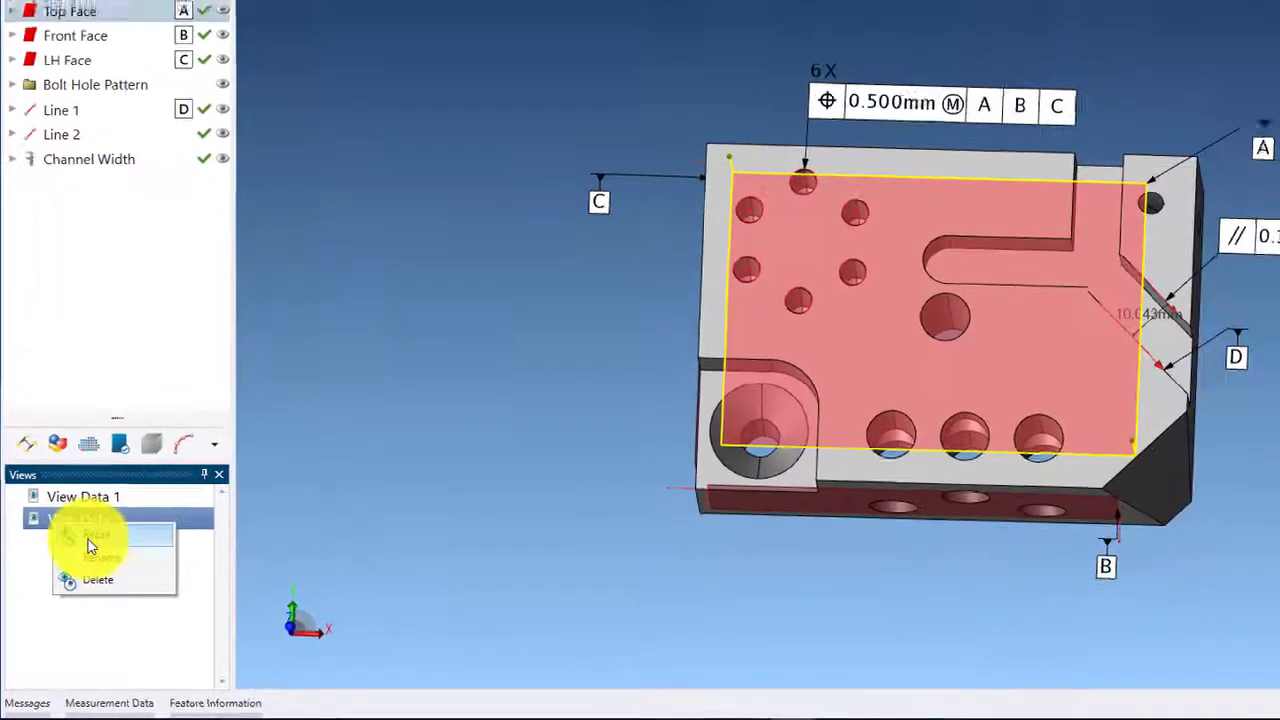
pyautogui.click(90, 545)
pyautogui.doubleClick(117, 502)
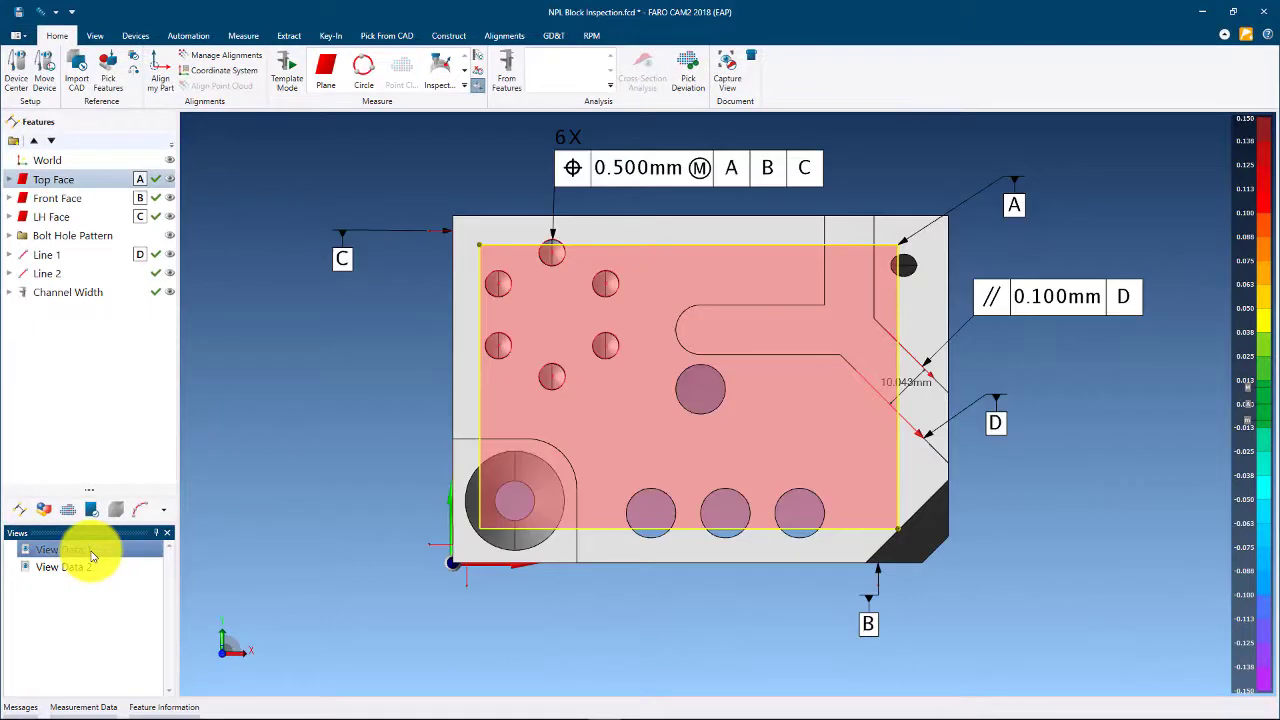
# Recall the angled View Data 2 view and clear the Top Face selection
pyautogui.rightClick(91, 556)
pyautogui.click(70, 573)
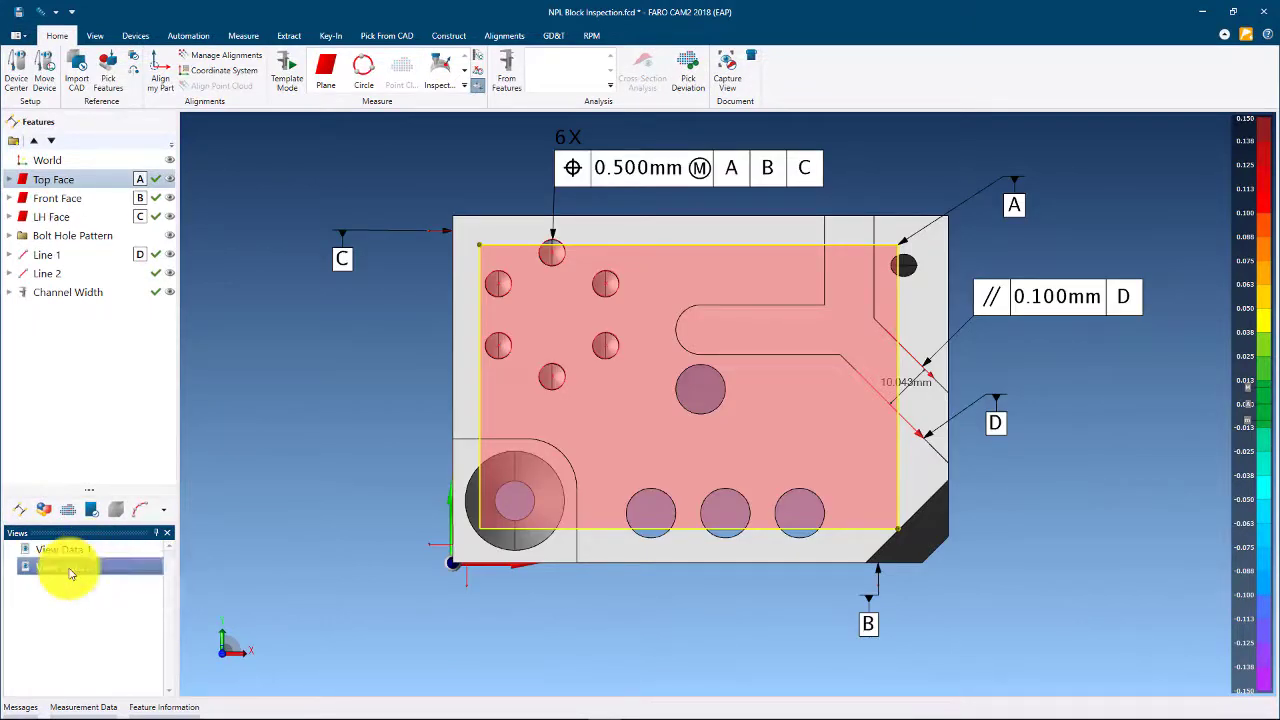
pyautogui.rightClick(76, 577)
pyautogui.click(98, 590)
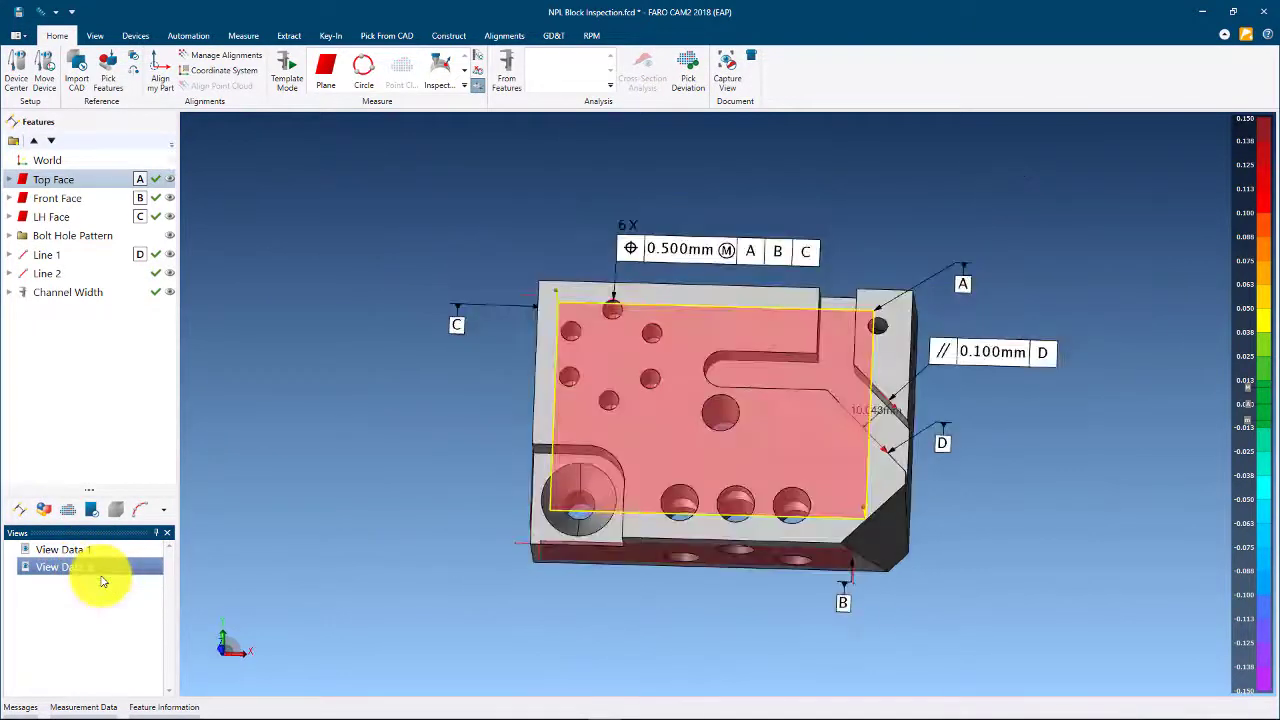
pyautogui.click(292, 555)
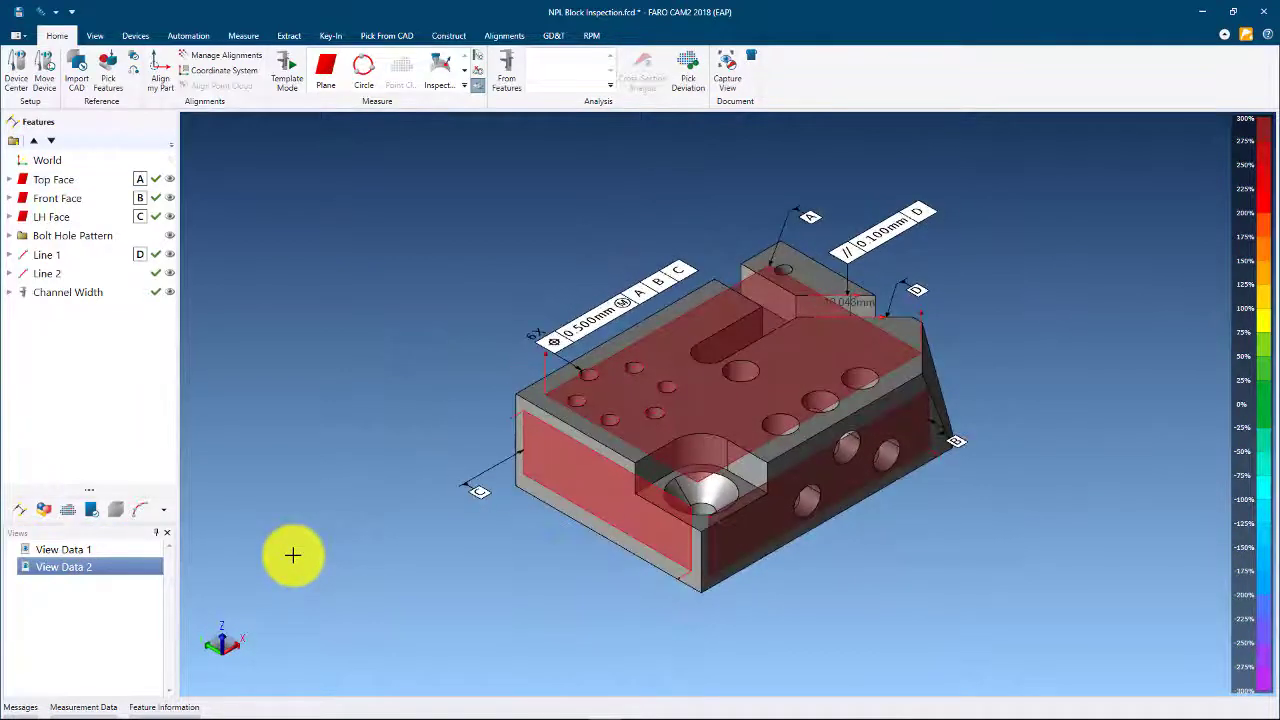
# In the GD&T panel, make Top Face's 0.050mm perpendicularity reference datum B
pyautogui.click(74, 189)
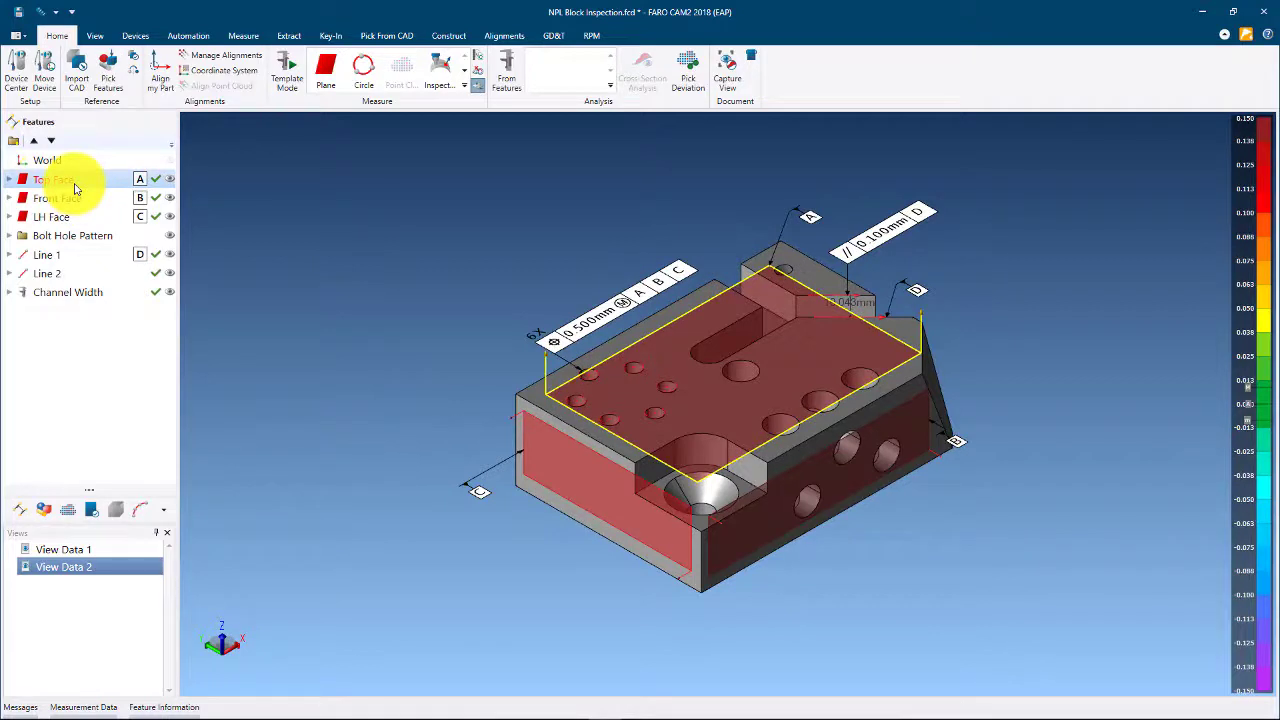
pyautogui.click(556, 37)
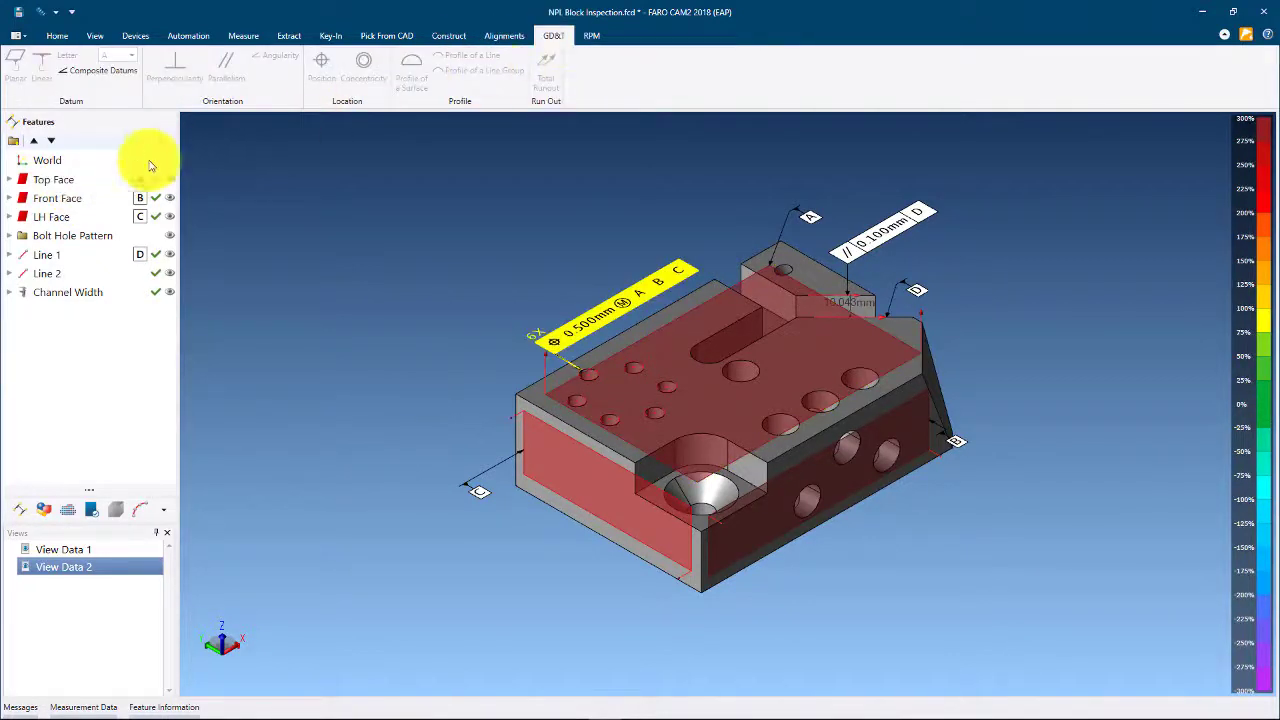
pyautogui.click(86, 187)
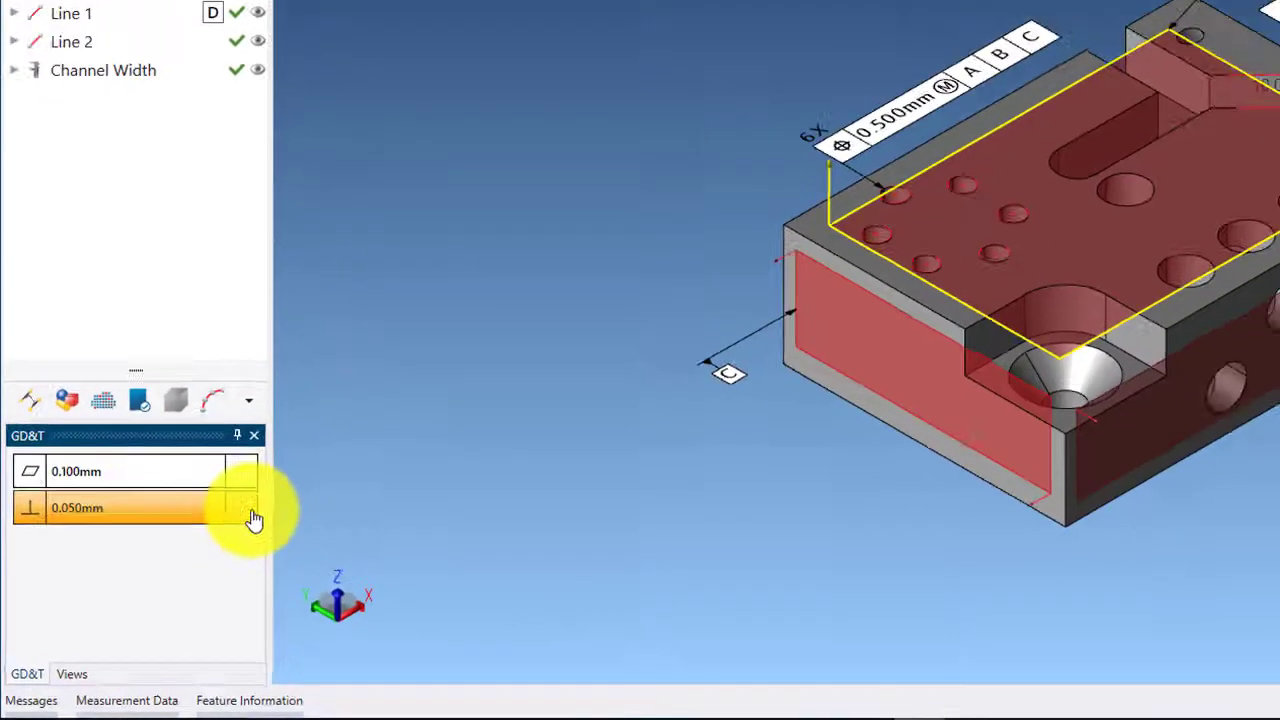
pyautogui.click(262, 497)
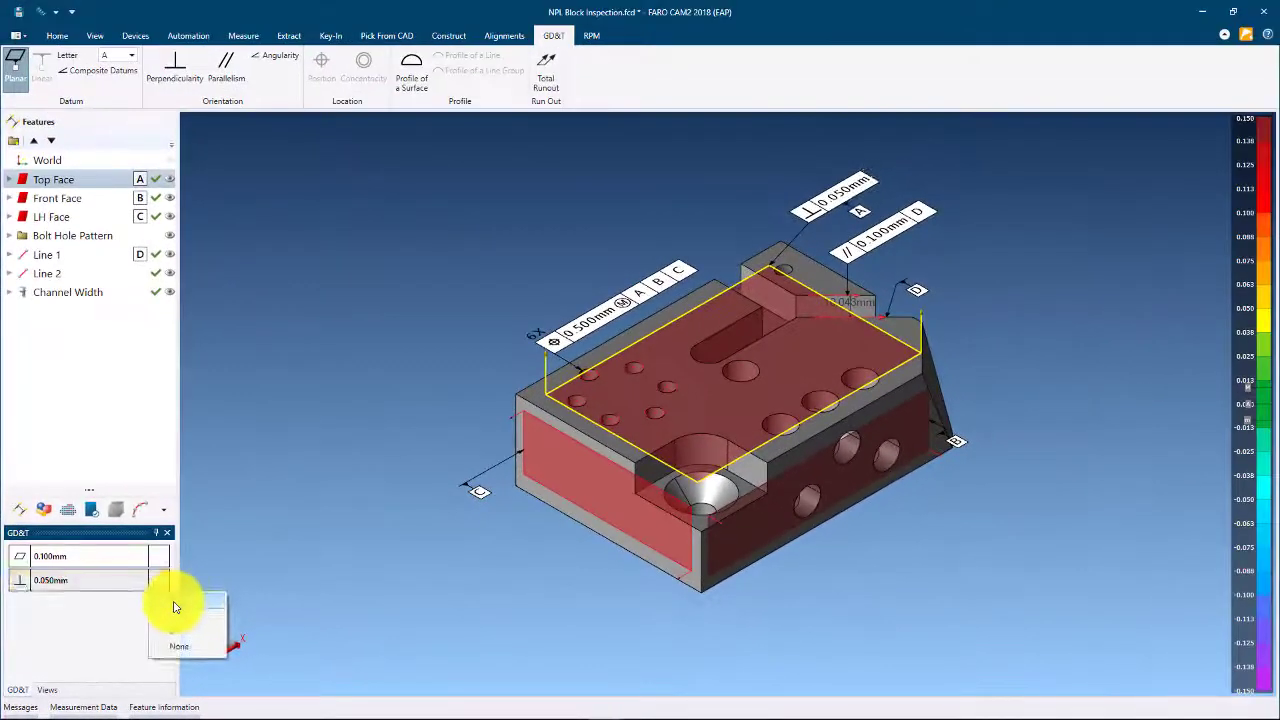
pyautogui.click(174, 604)
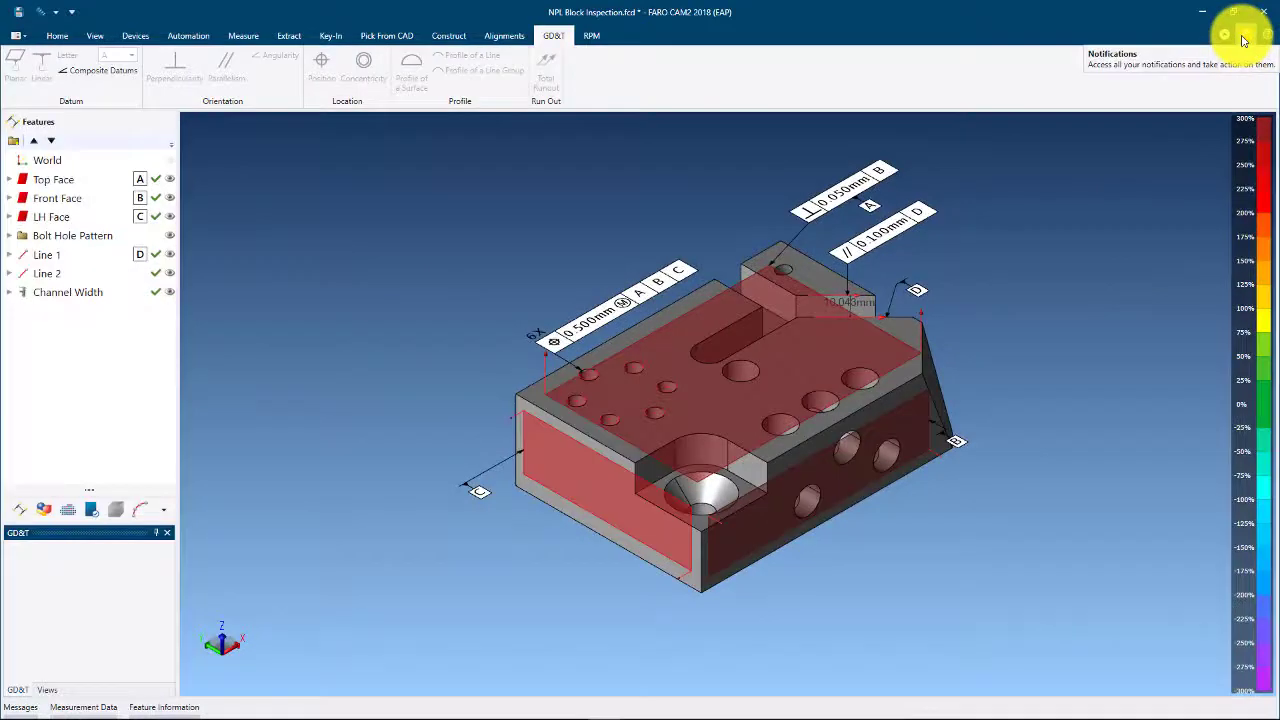
# Slide out the Notifications panel to review its six CAM2 TEST notifications
pyautogui.click(1138, 150)
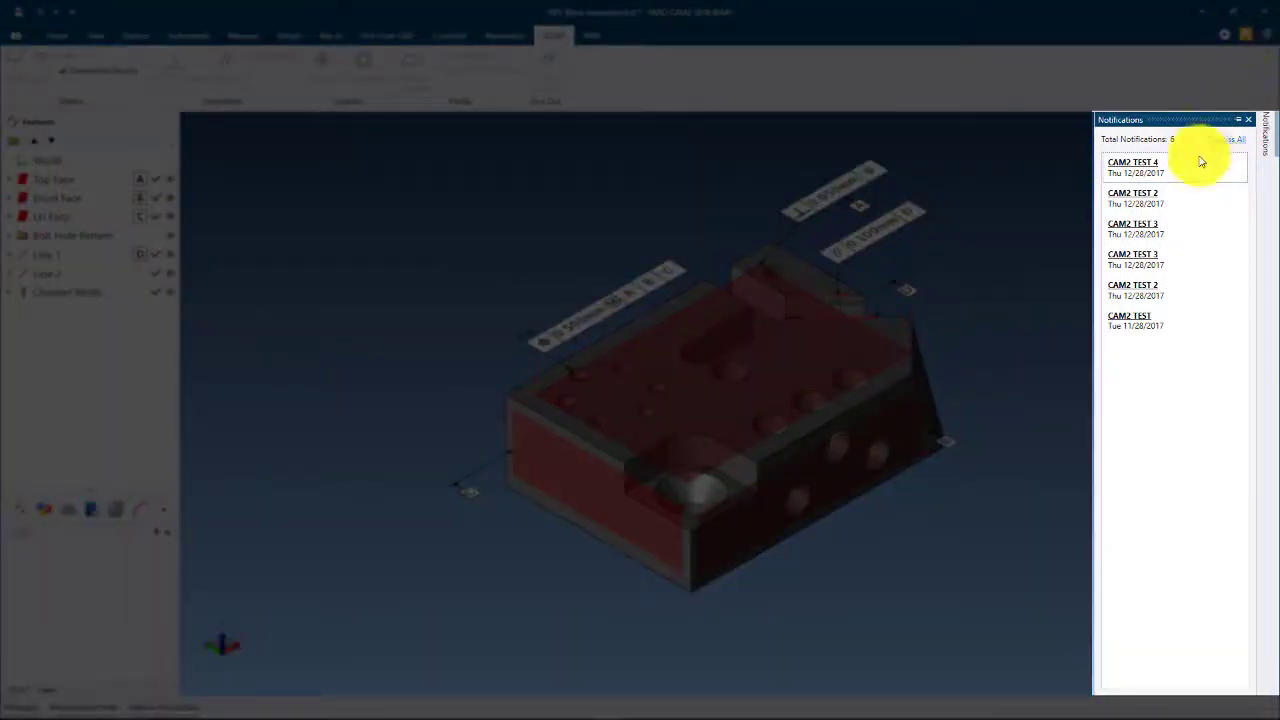
pyautogui.moveTo(1144, 171)
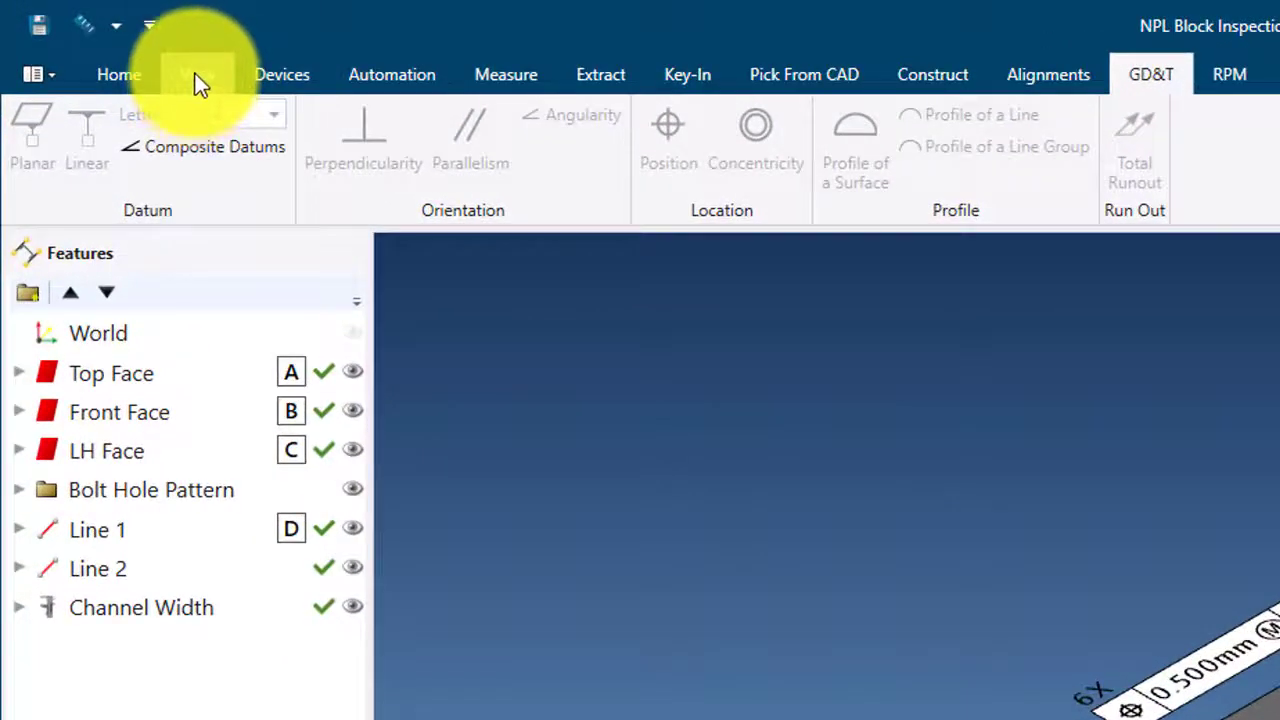
# List closed panels Measurement, Layers, Feature Creator and QuickTools via View Closed Panels
pyautogui.click(197, 75)
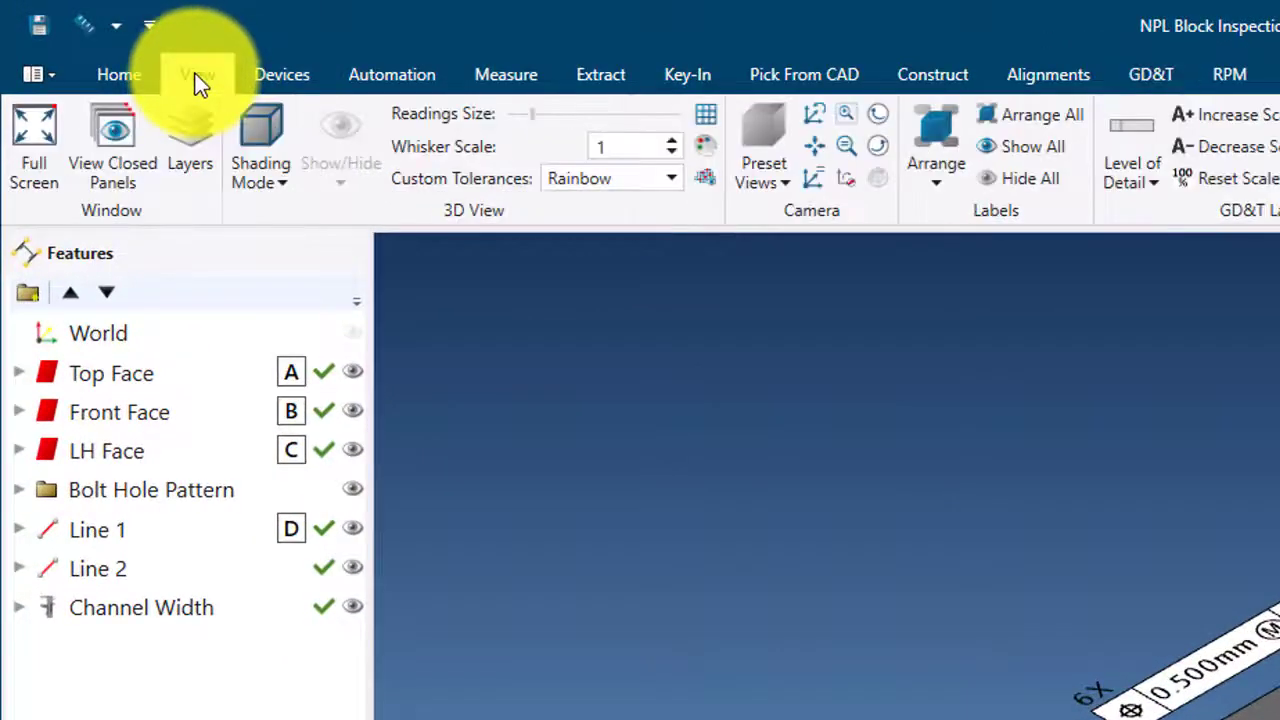
pyautogui.click(114, 165)
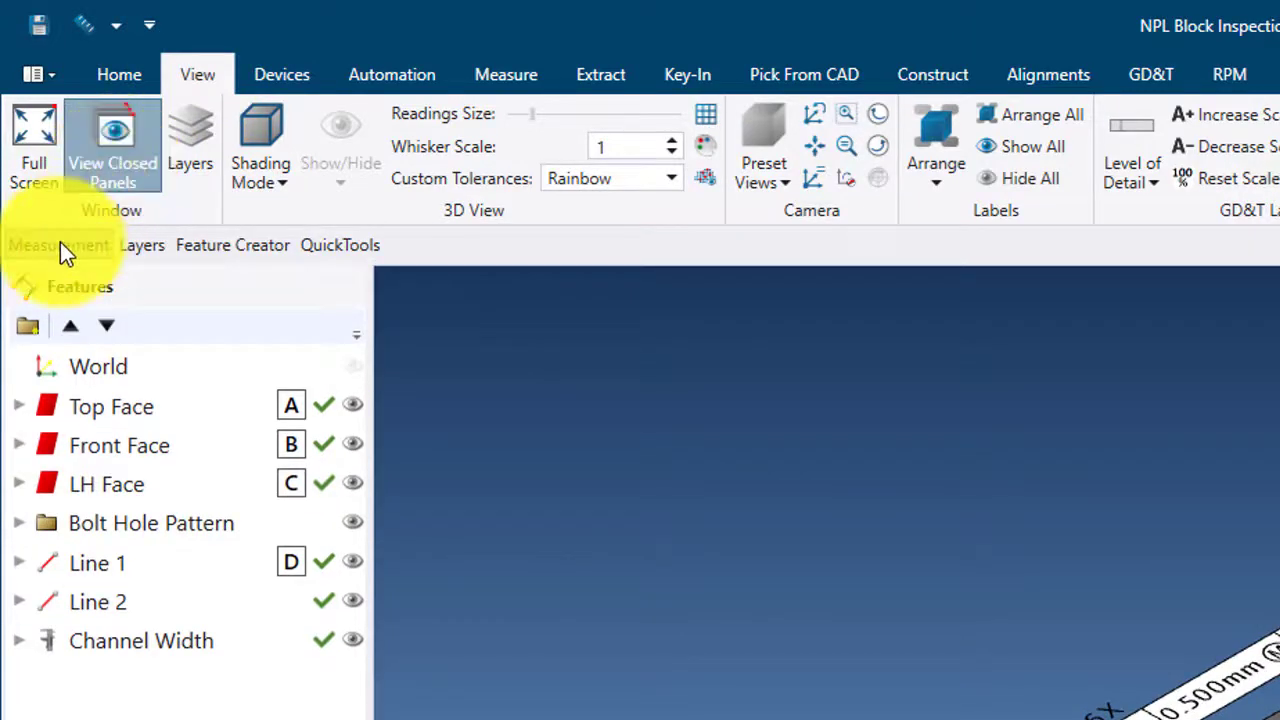